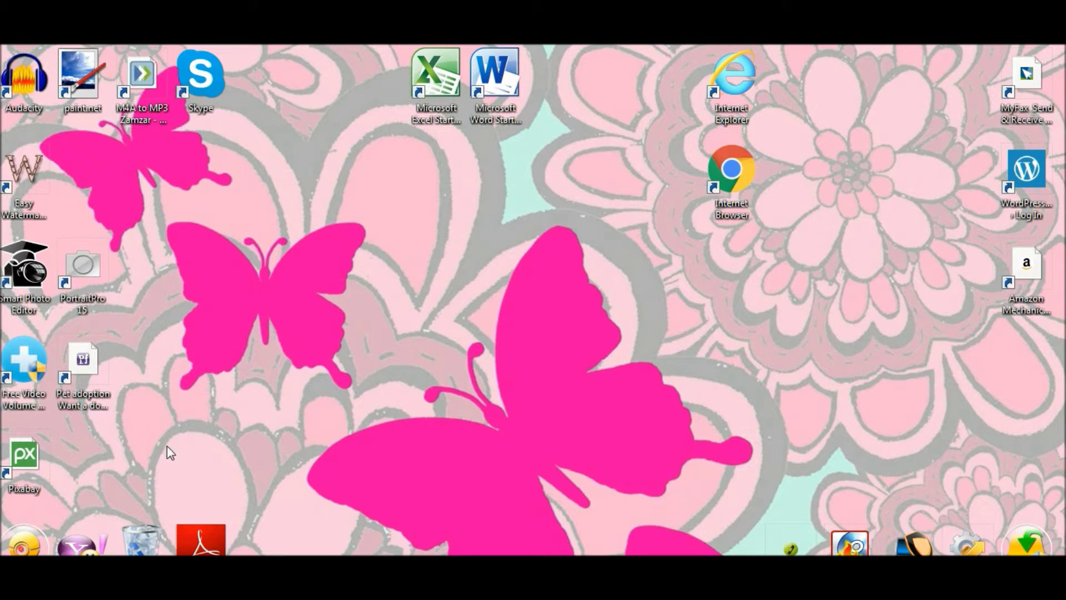
Step: Launch PortraitPro 15 and load the photo 11111 of the little girl
left_click(80, 271)
double_click(80, 270)
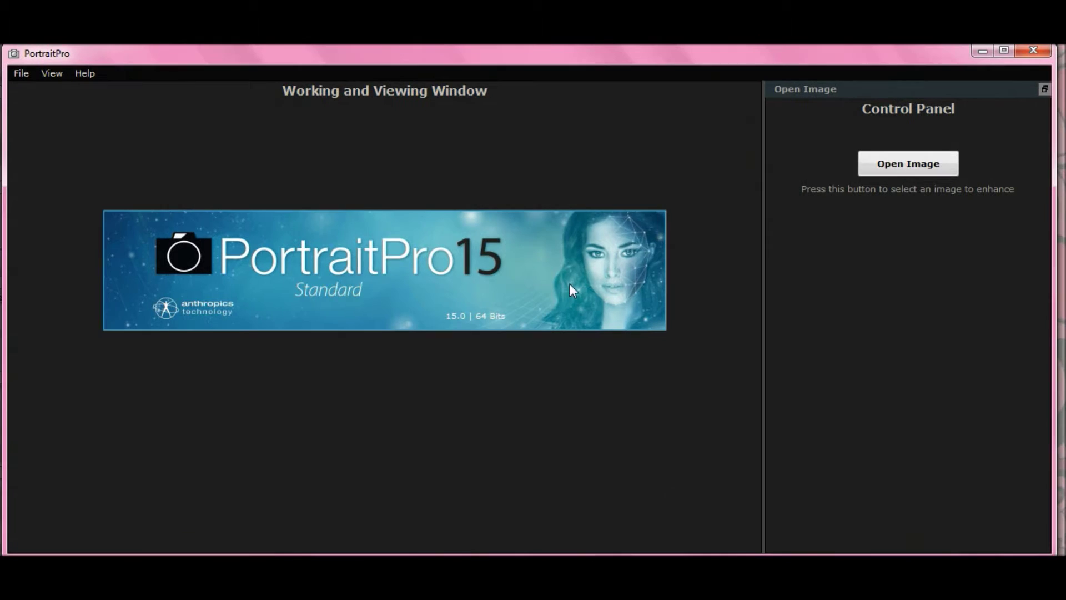
left_click(929, 163)
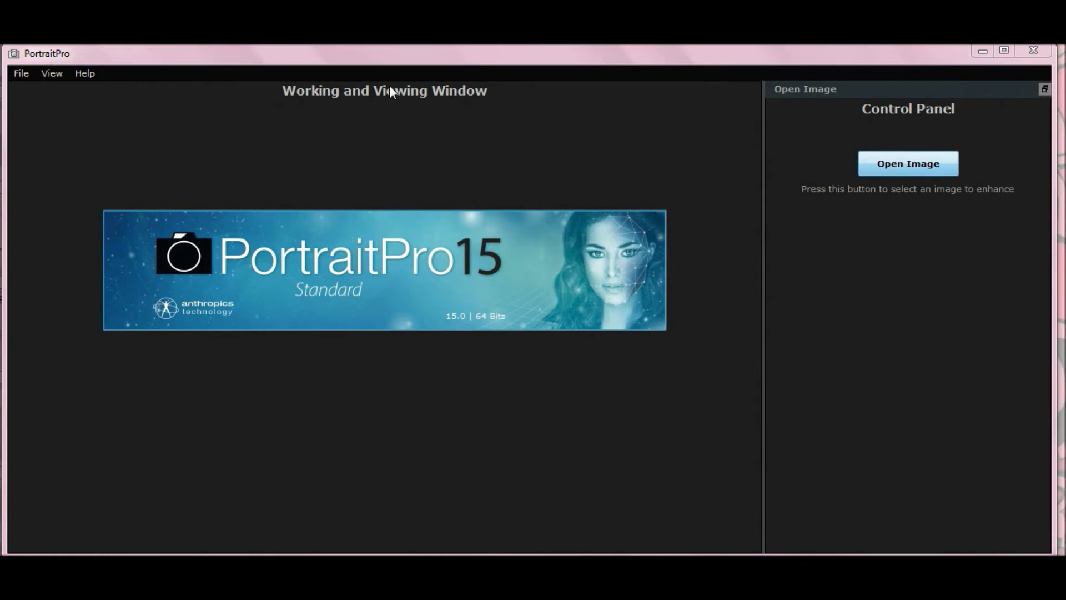
double_click(177, 210)
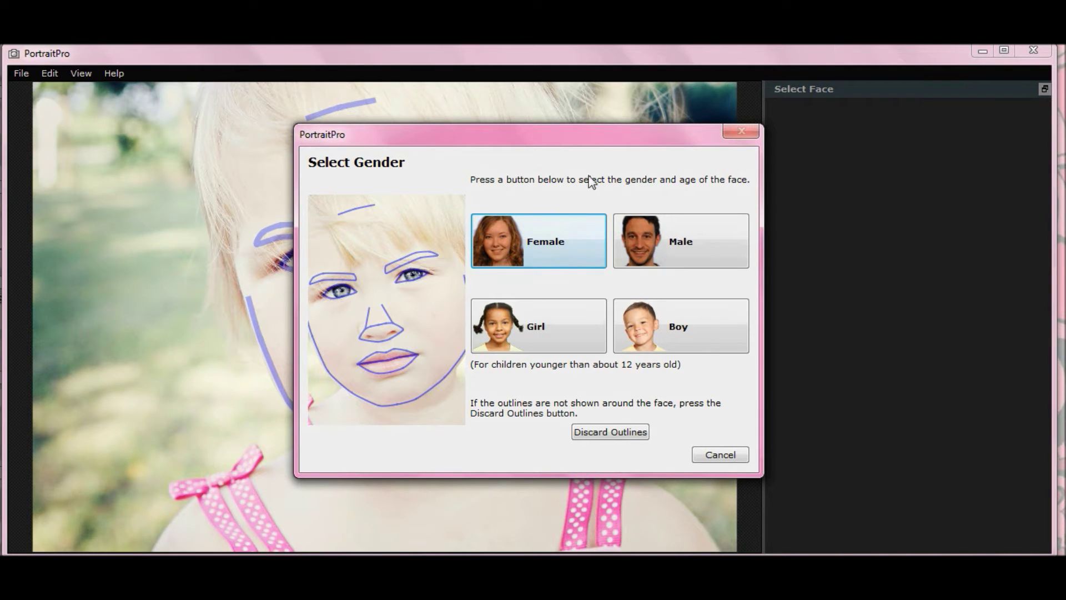
Step: Classify the face as a girl, pull the lower-lip outline down, then frame the whole face
left_click(535, 326)
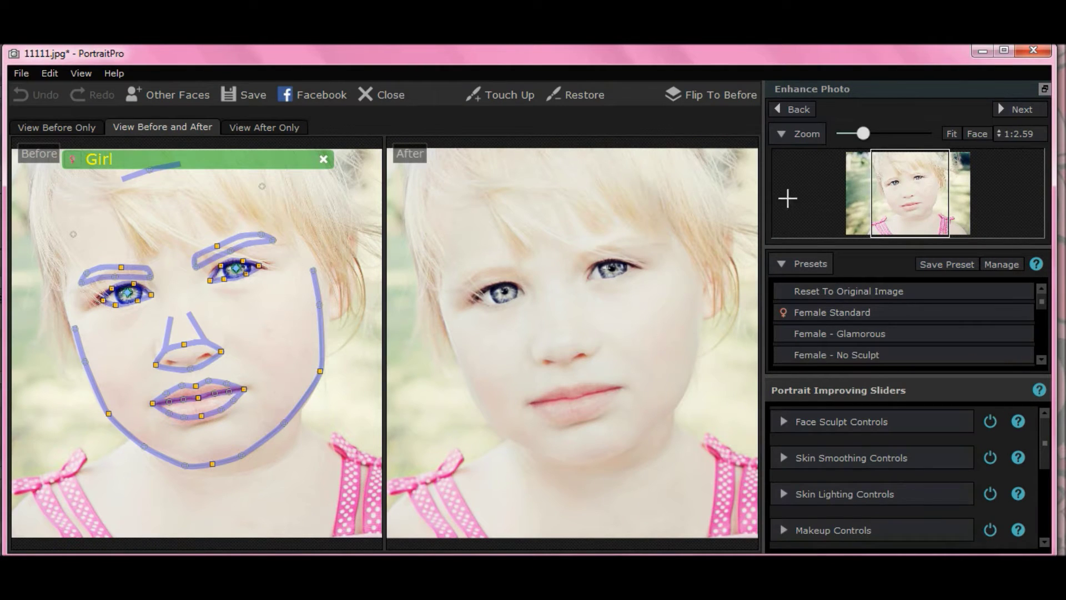
left_click_drag(860, 134, 877, 134)
mouse_move(212, 489)
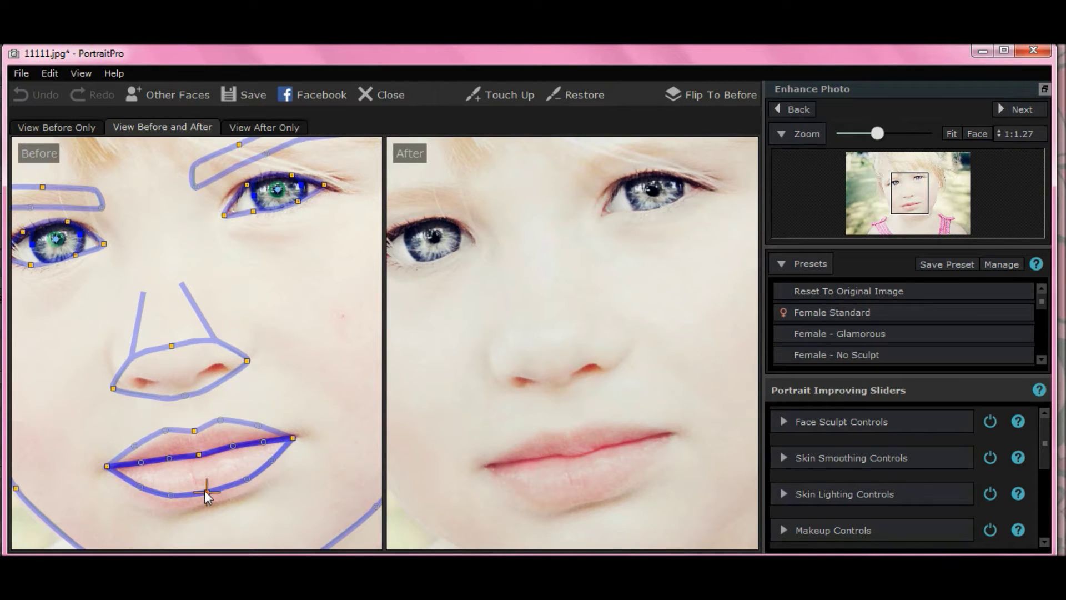
left_click_drag(208, 491, 210, 499)
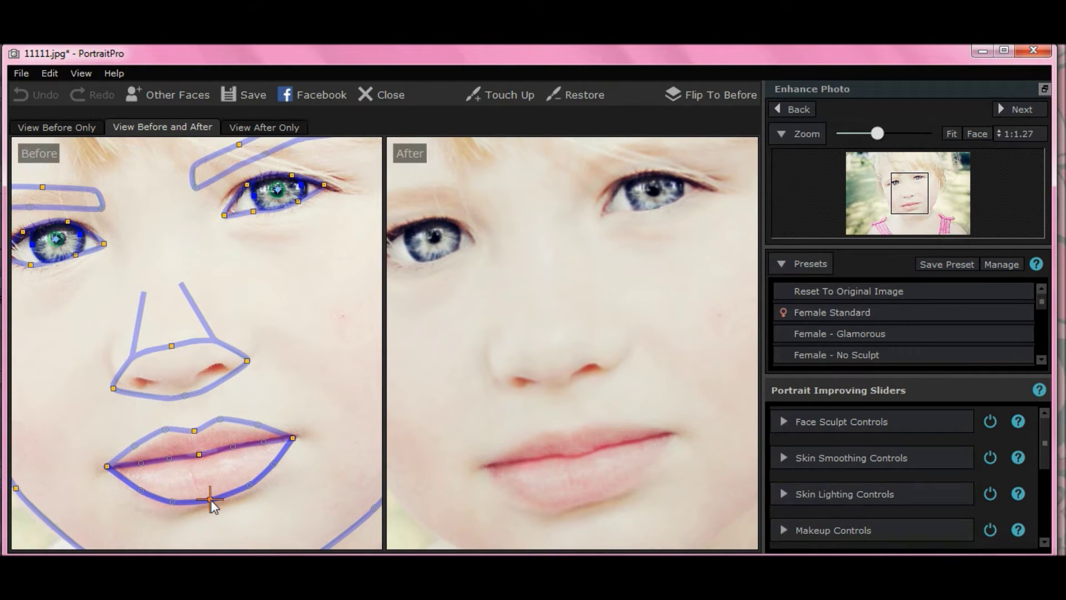
left_click(981, 134)
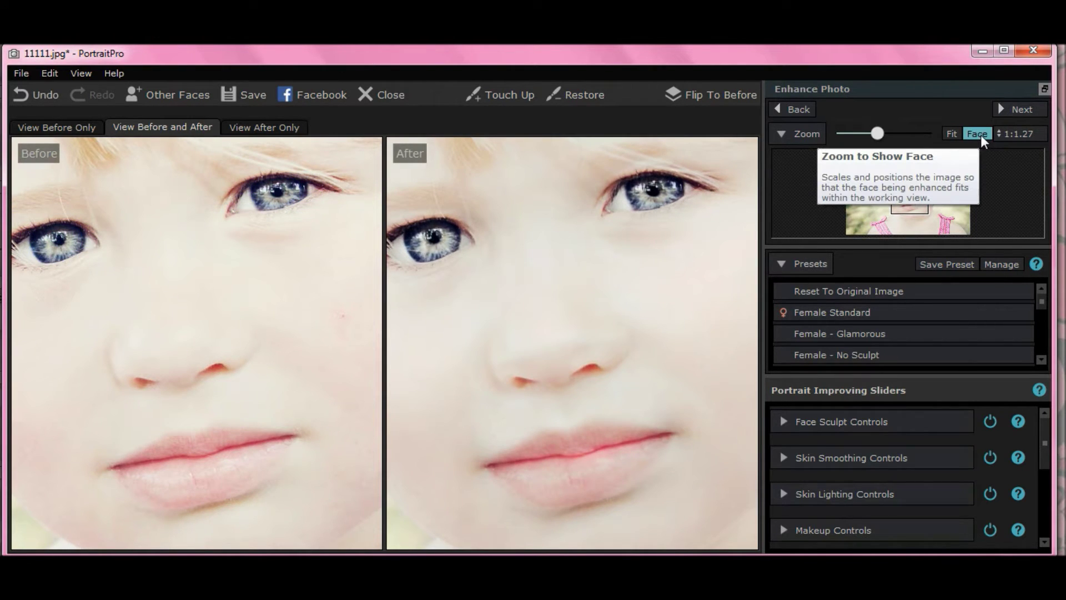
left_click(978, 133)
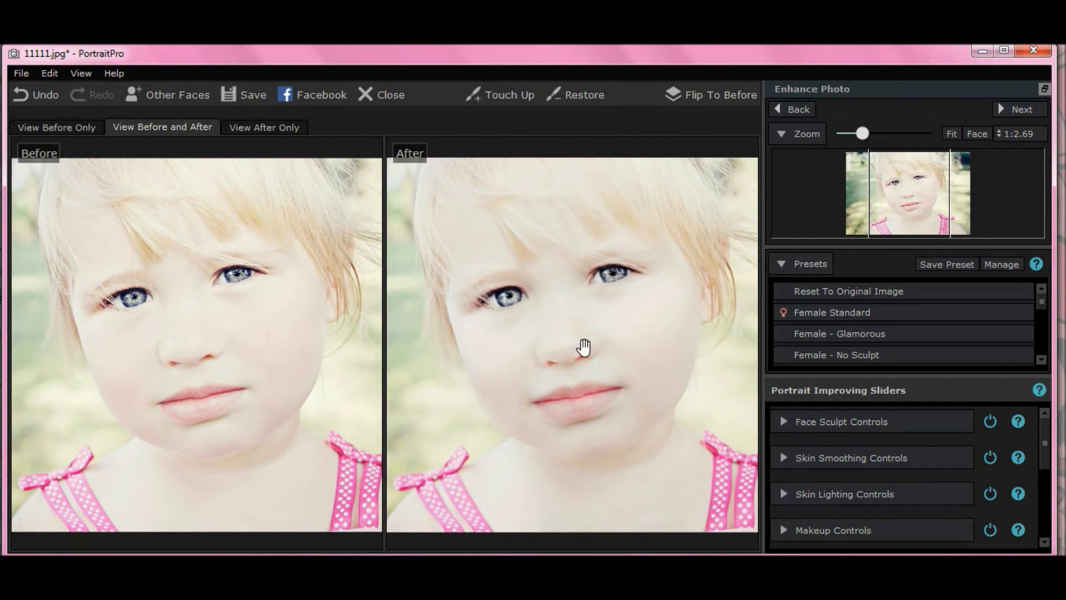
Step: Switch the display to the enhanced After image only
left_click(265, 128)
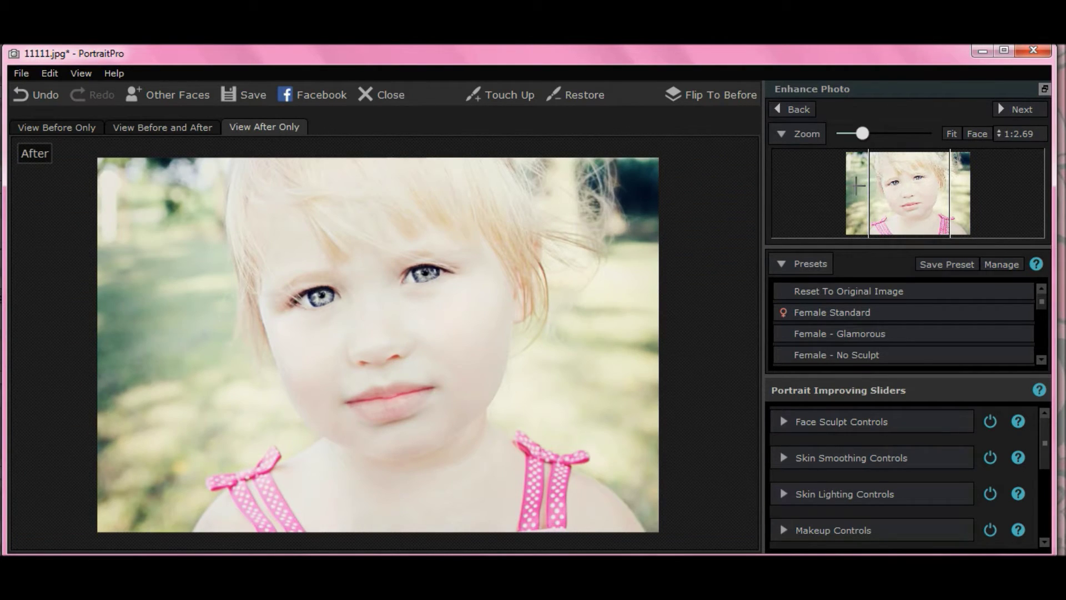
mouse_move(857, 186)
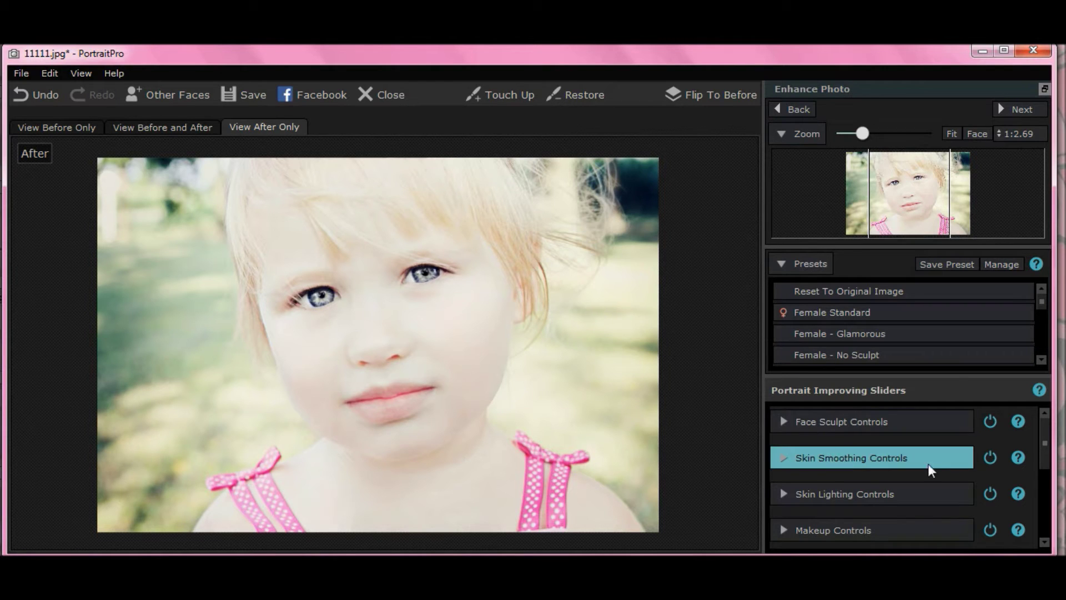
Step: Apply Makeup Controls lipstick to the girl's lips at strength 30
left_click_drag(1042, 434, 1042, 455)
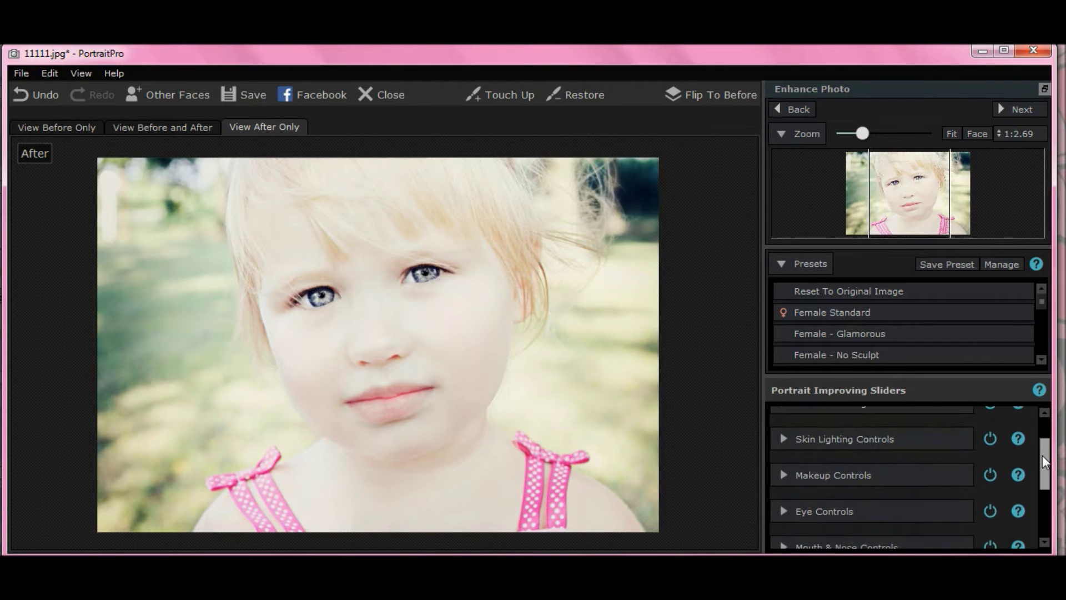
left_click(931, 474)
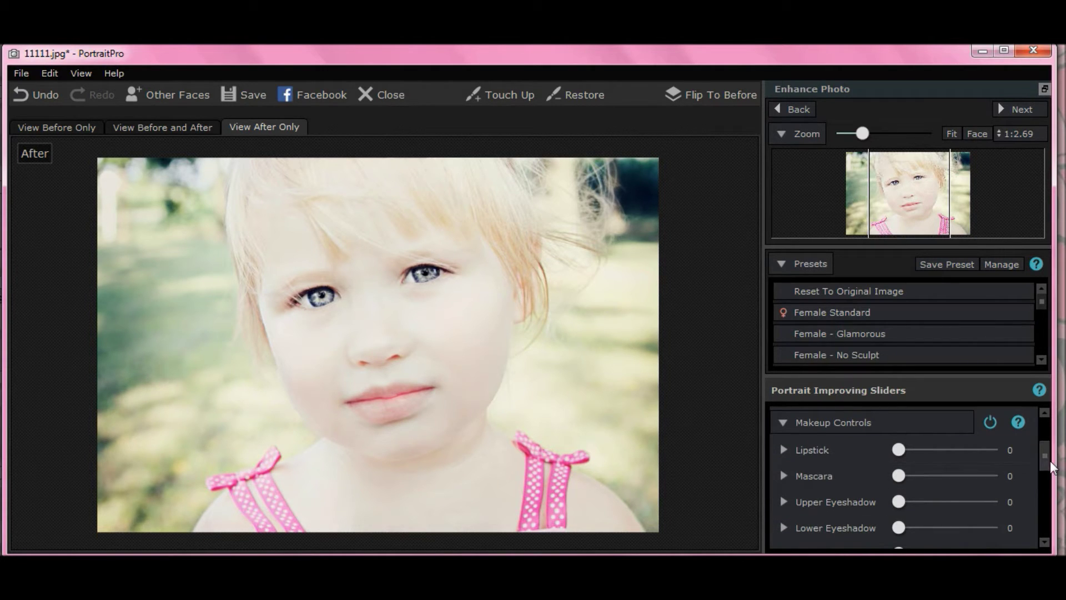
mouse_move(1045, 460)
left_mouse_down()
mouse_move(1042, 481)
mouse_move(1037, 441)
left_mouse_up()
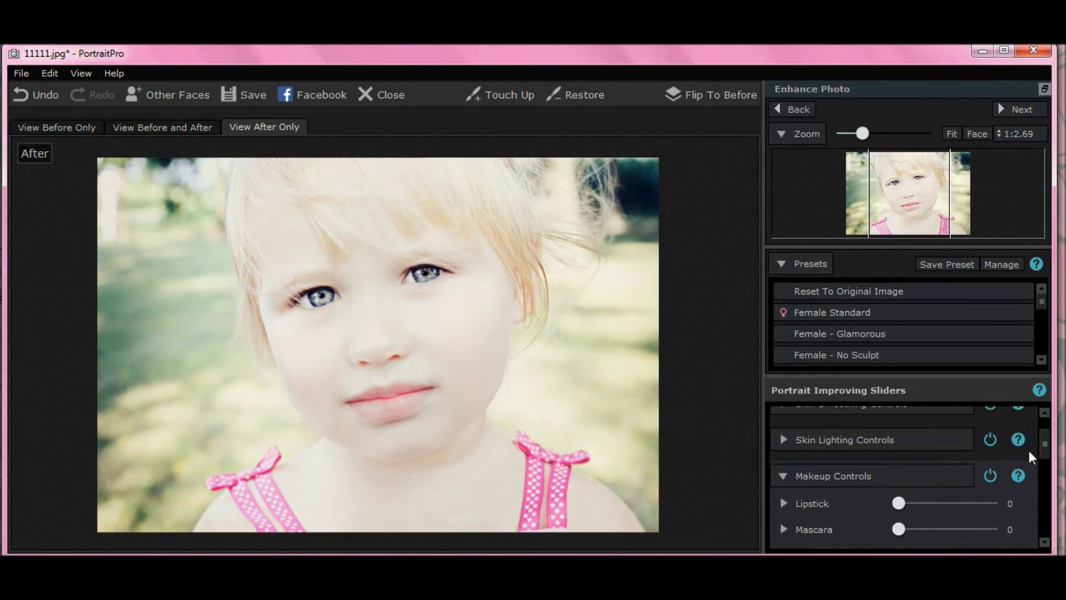
left_click(897, 502)
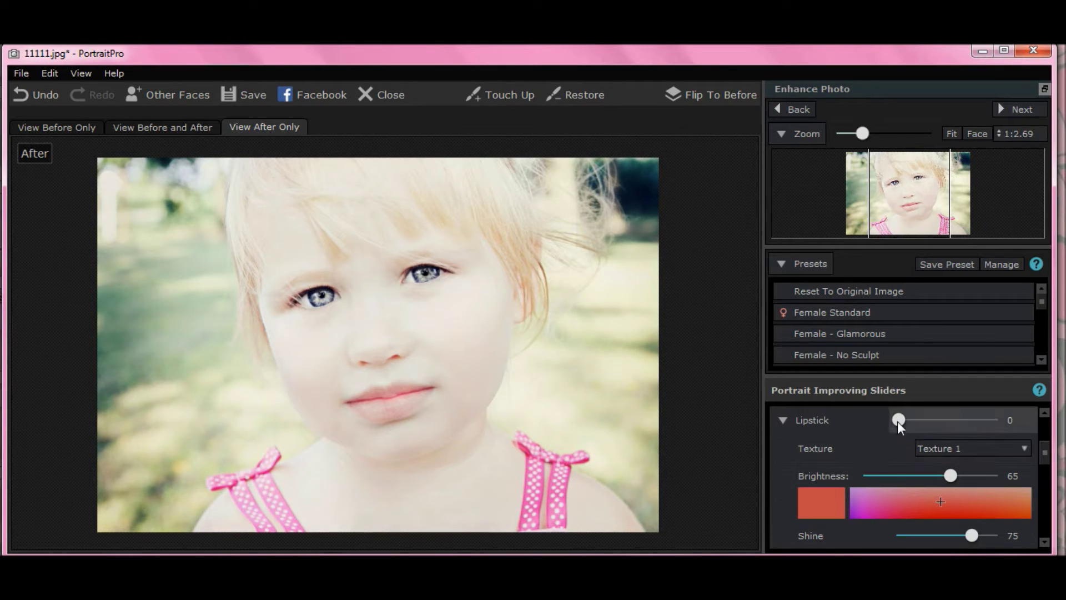
left_click_drag(901, 419, 937, 430)
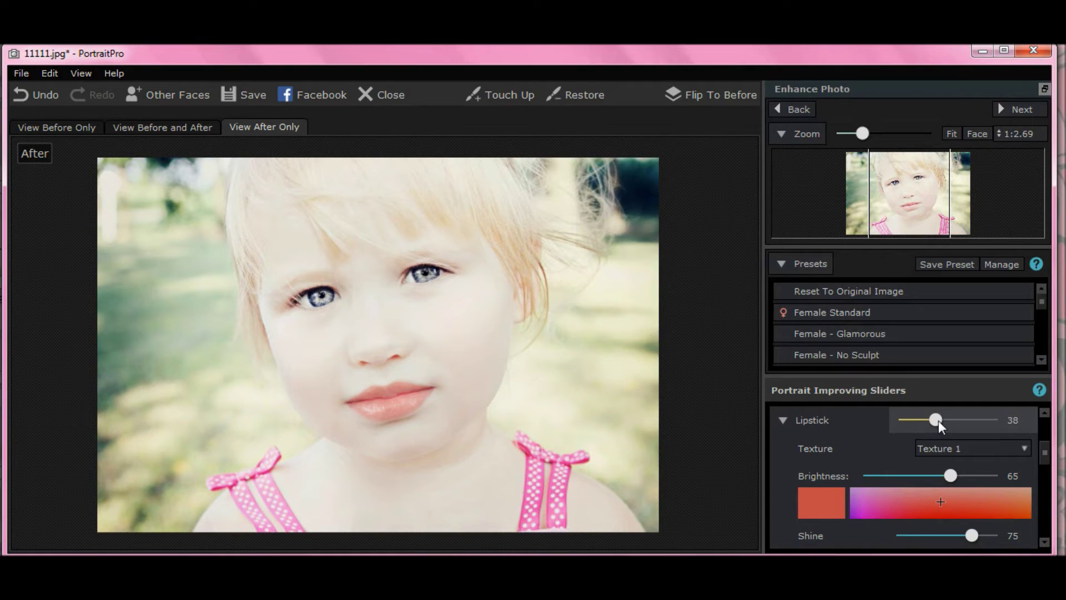
left_click_drag(936, 420, 929, 418)
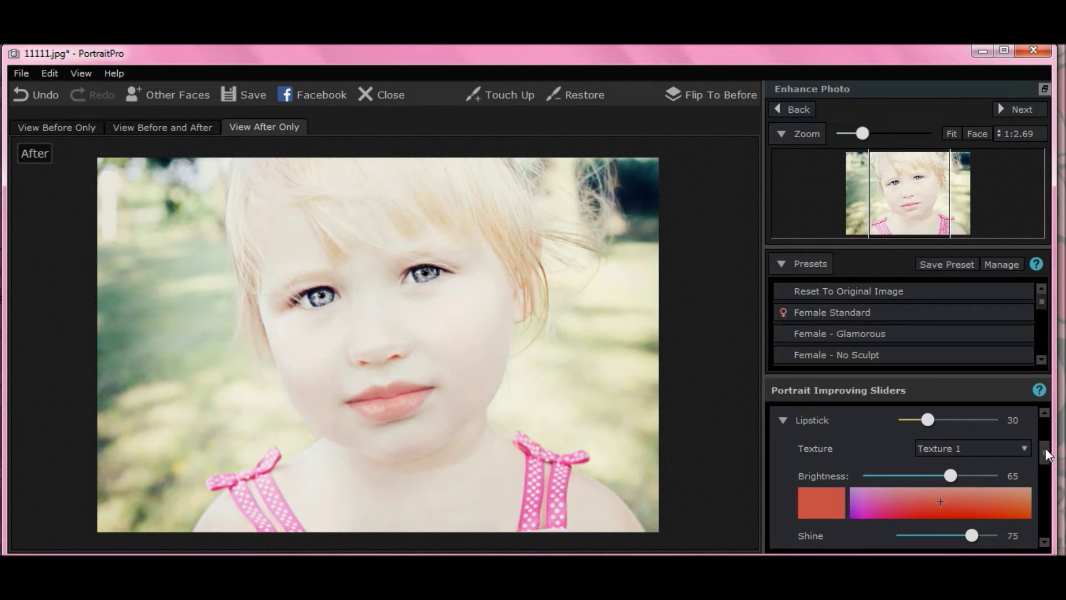
left_click_drag(1046, 449, 1045, 442)
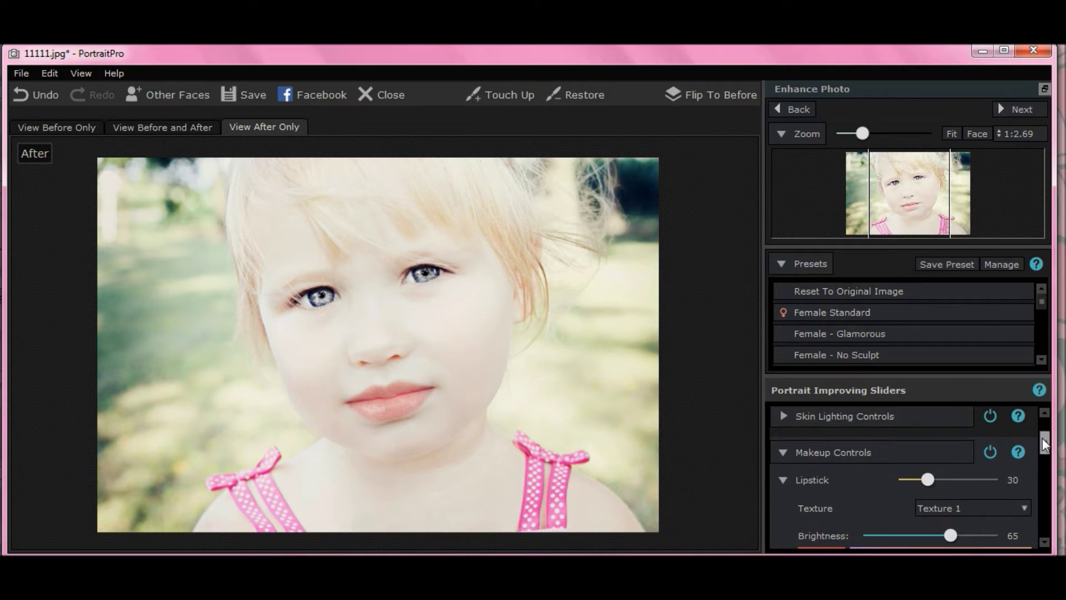
left_click(784, 452)
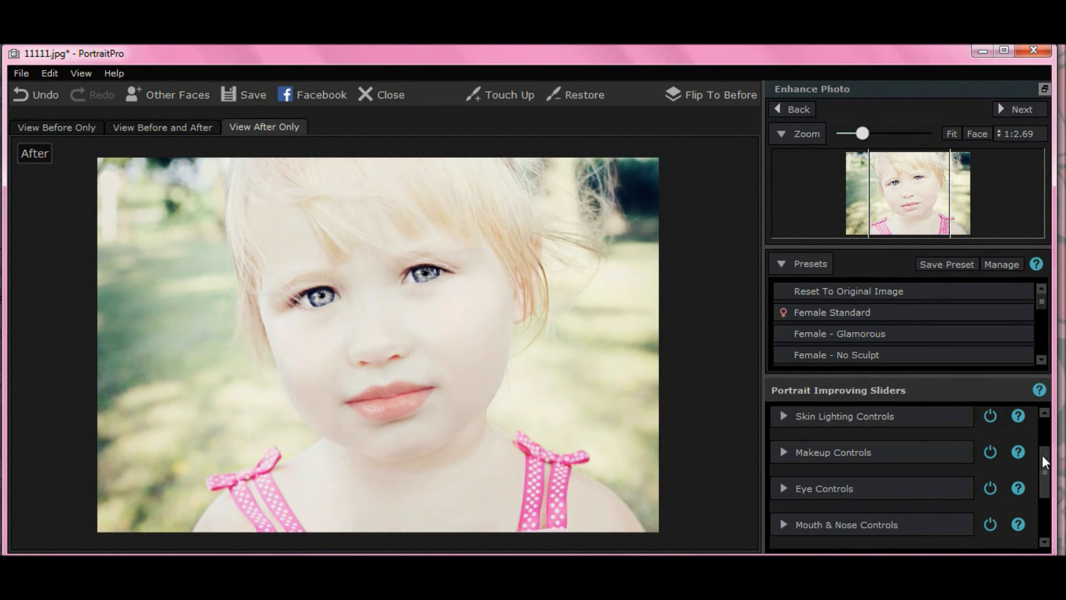
Step: In Picture Controls, set Temperature to 47 and Brightness to -100
left_click_drag(1046, 462, 1042, 529)
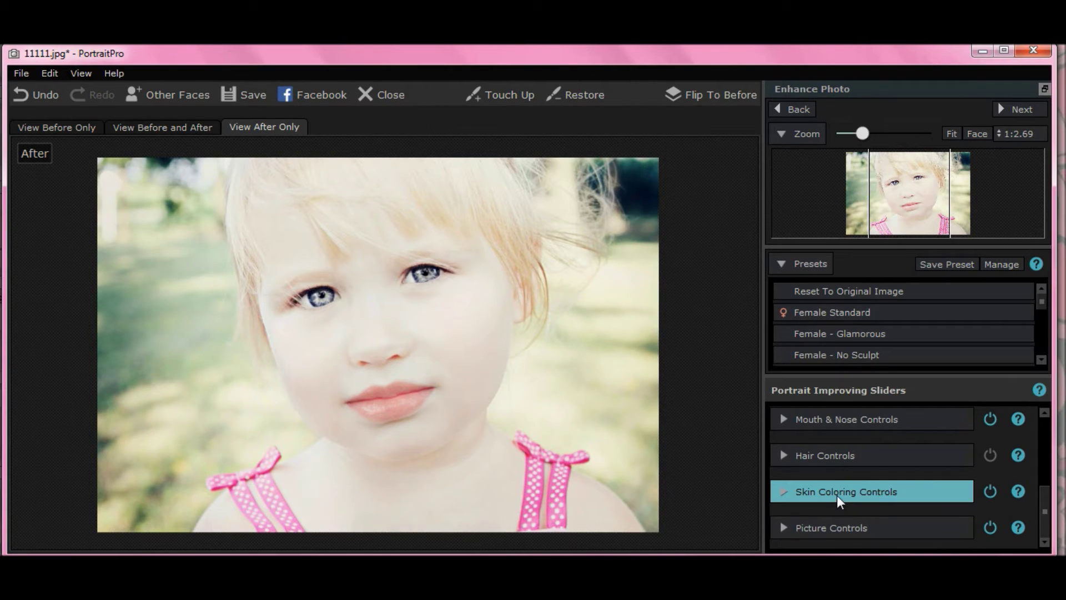
left_click(843, 526)
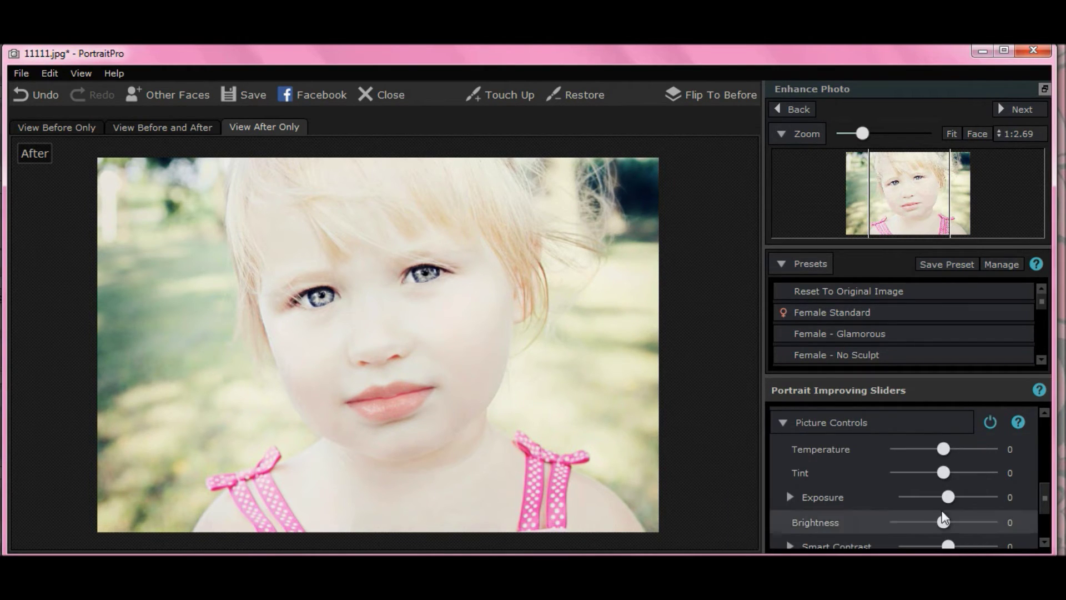
left_click_drag(942, 450, 968, 455)
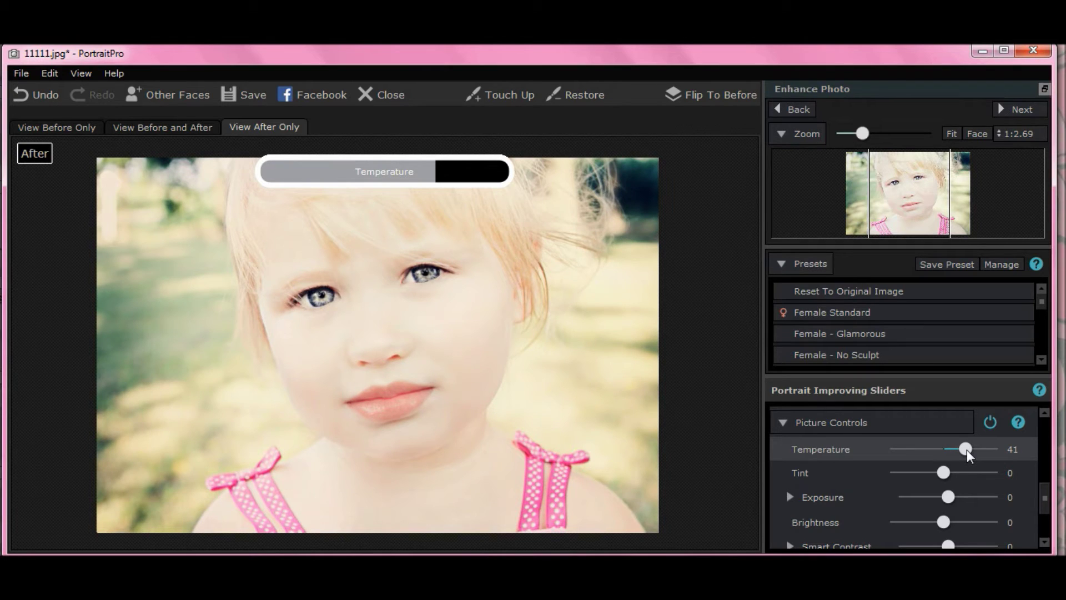
left_click_drag(969, 456, 971, 455)
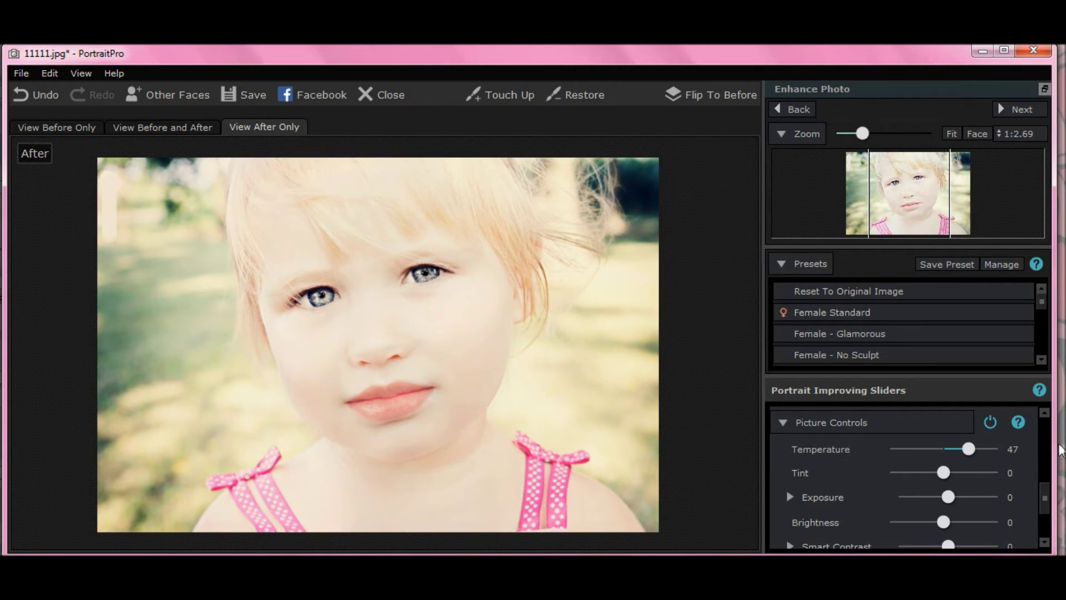
left_click_drag(948, 497, 923, 520)
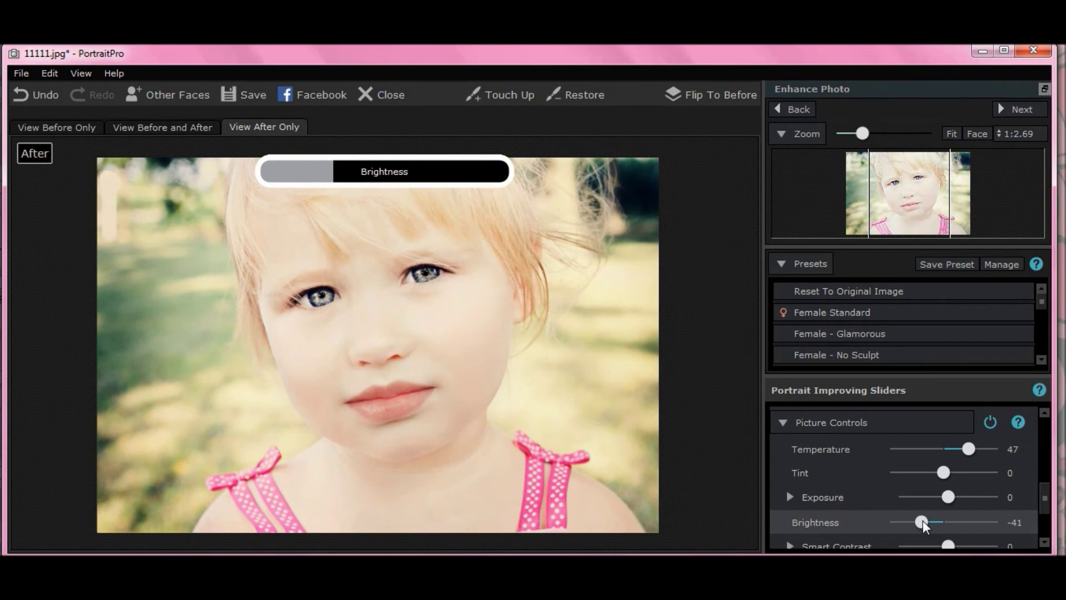
left_click_drag(922, 522, 885, 519)
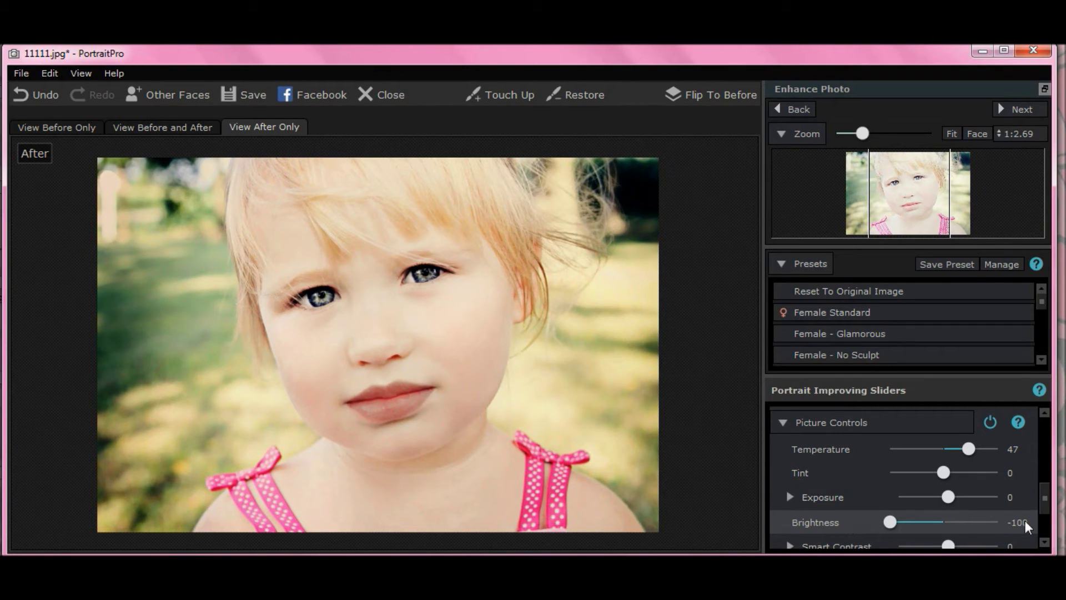
left_click_drag(1046, 499, 1047, 522)
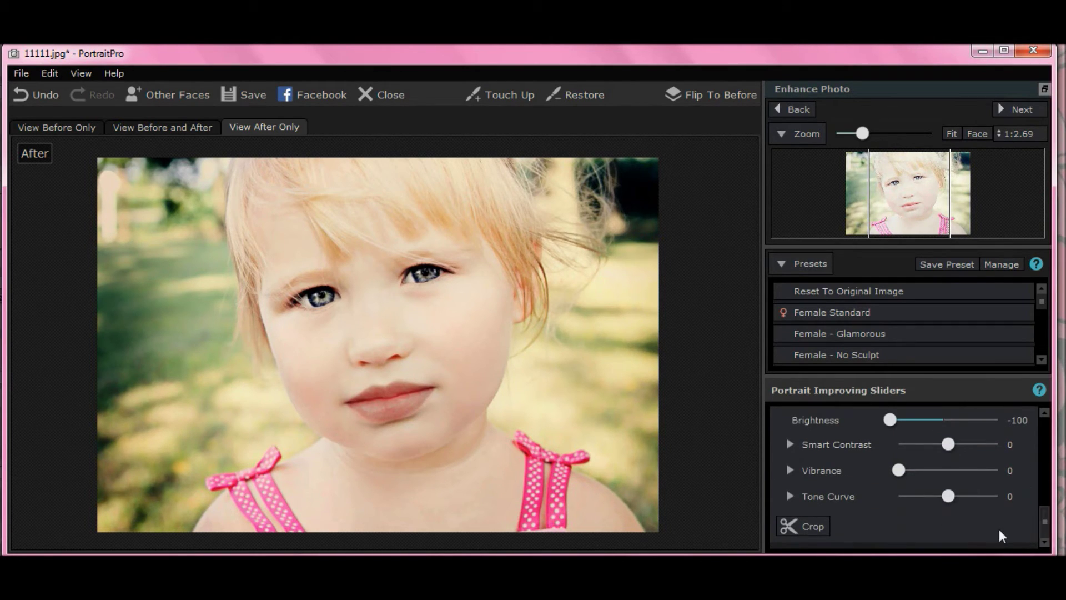
Step: Lower the Picture Controls Tone Curve slider to -34
left_click_drag(949, 494, 795, 495)
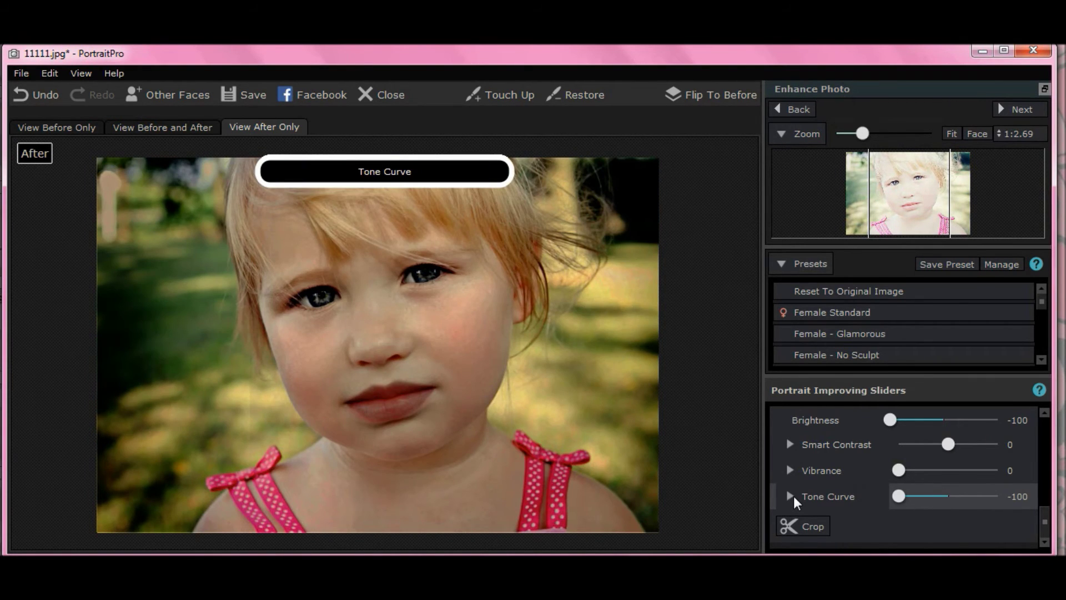
left_click_drag(794, 495, 924, 494)
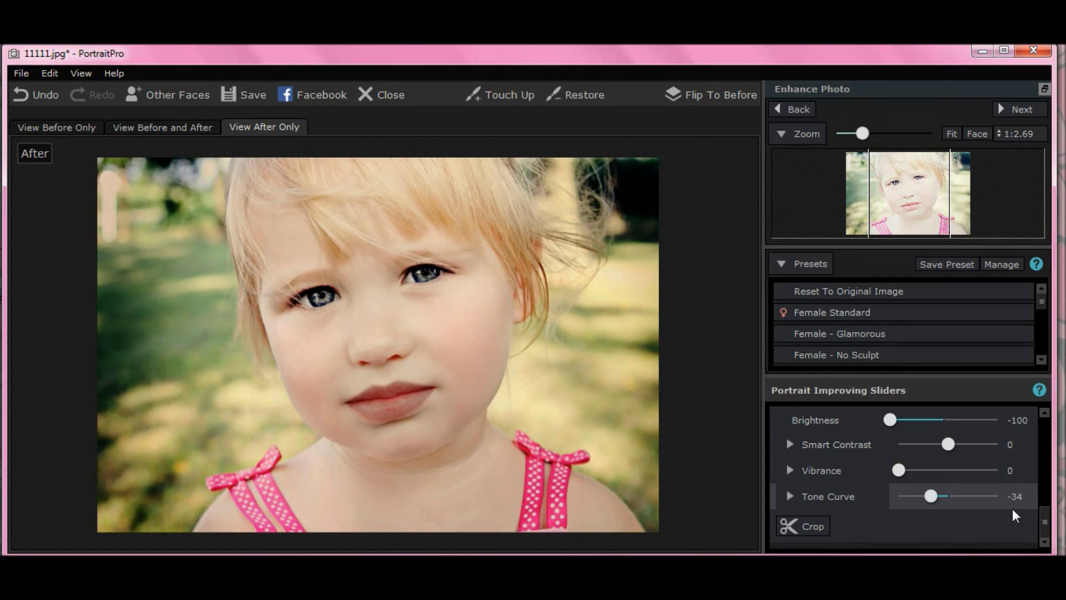
left_click_drag(1046, 525, 1046, 503)
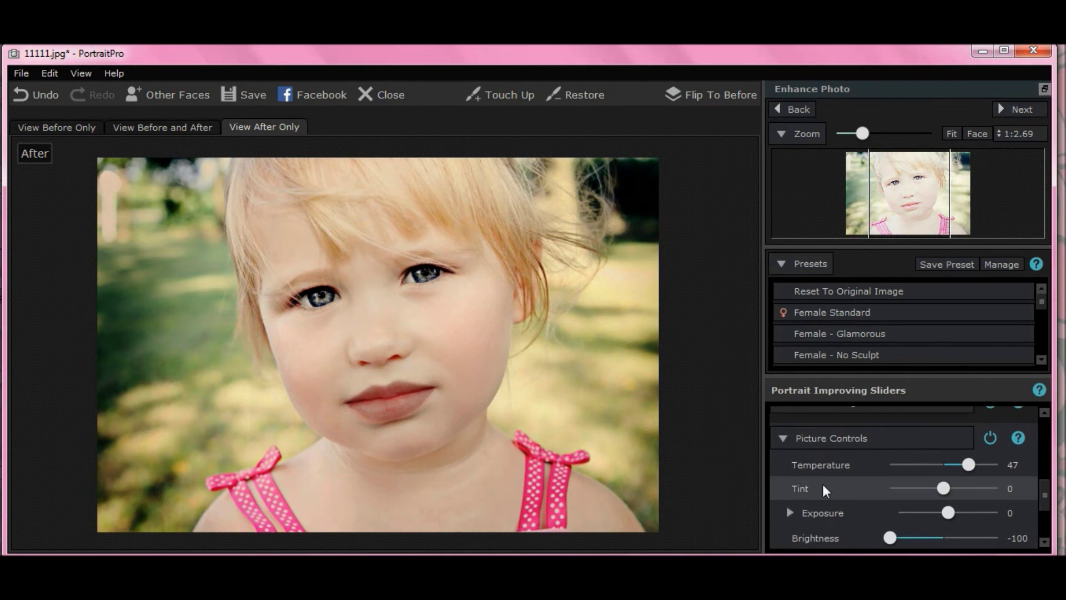
Step: In Skin Coloring Controls, set Temperature 50, Cheek Coloring 30 and Tan -31
left_click(782, 440)
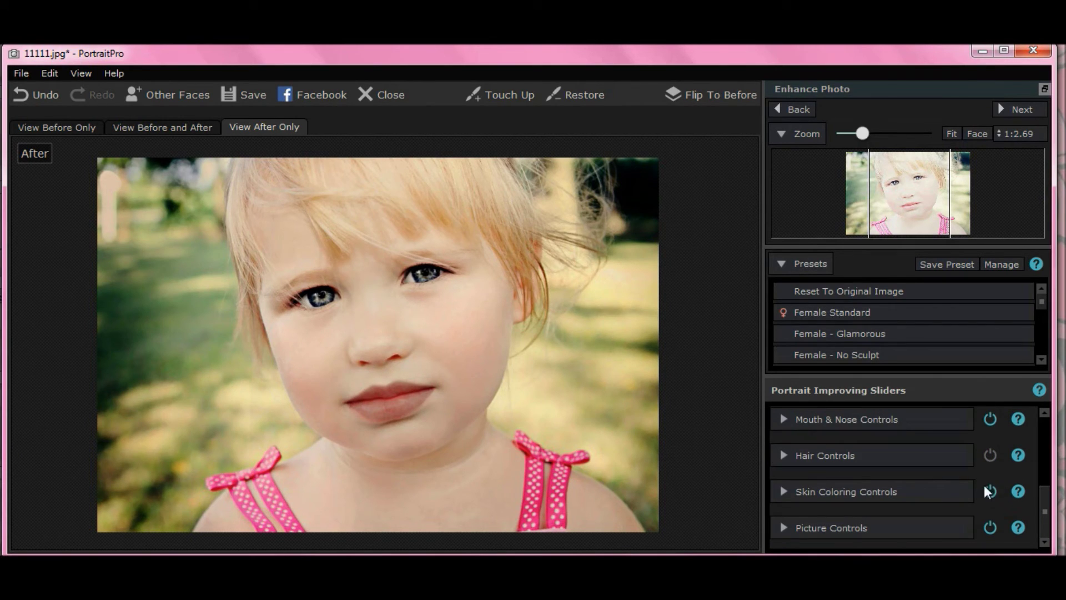
left_click(878, 491)
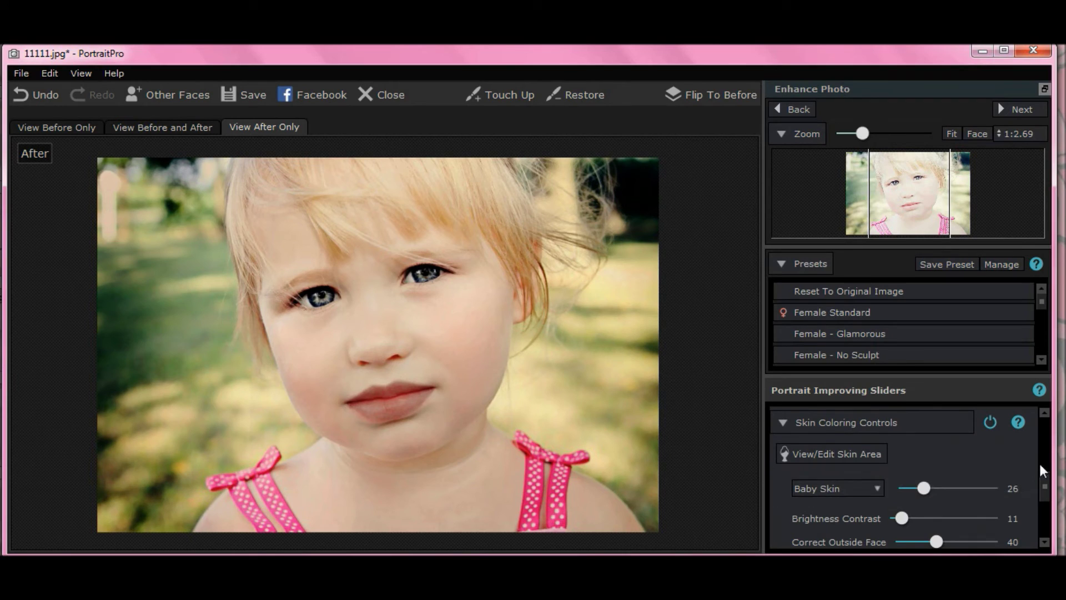
scroll(1041, 477, "down", 1)
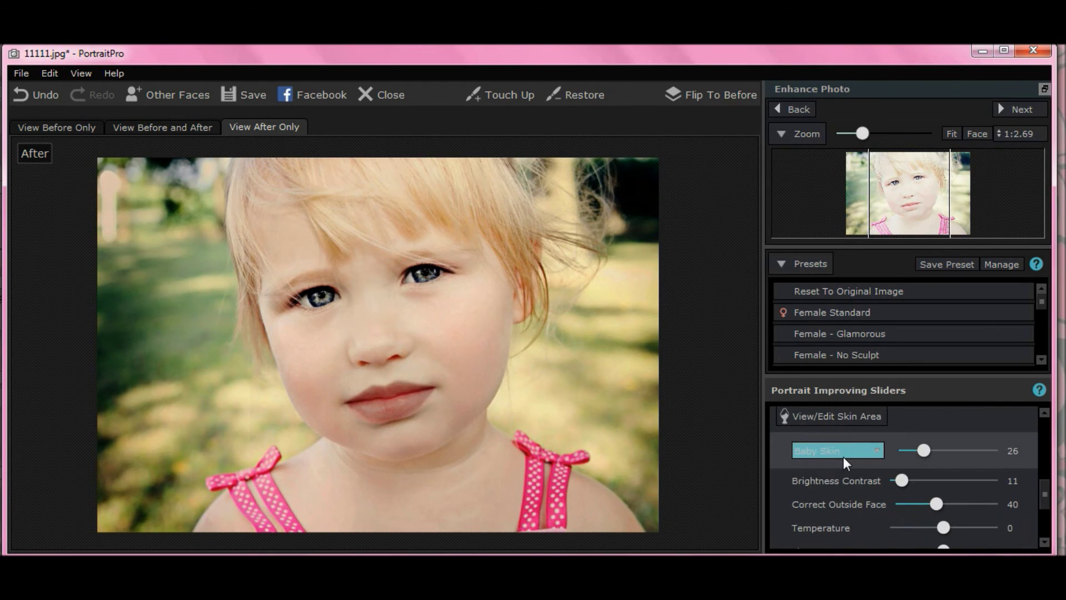
left_click_drag(1041, 491, 1043, 509)
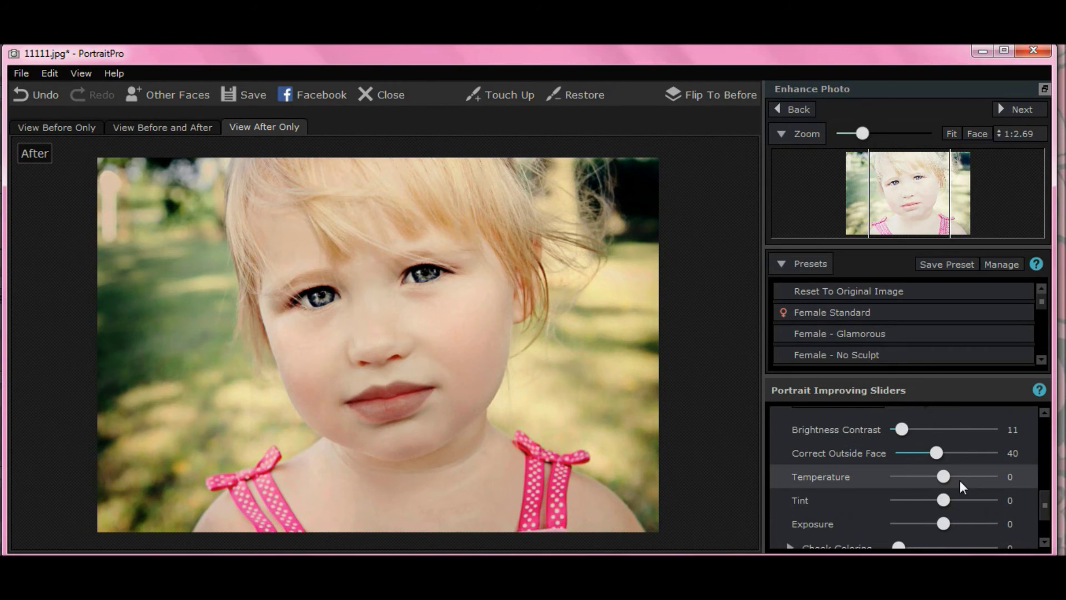
mouse_move(951, 477)
left_mouse_down()
mouse_move(982, 478)
mouse_move(971, 479)
left_mouse_up()
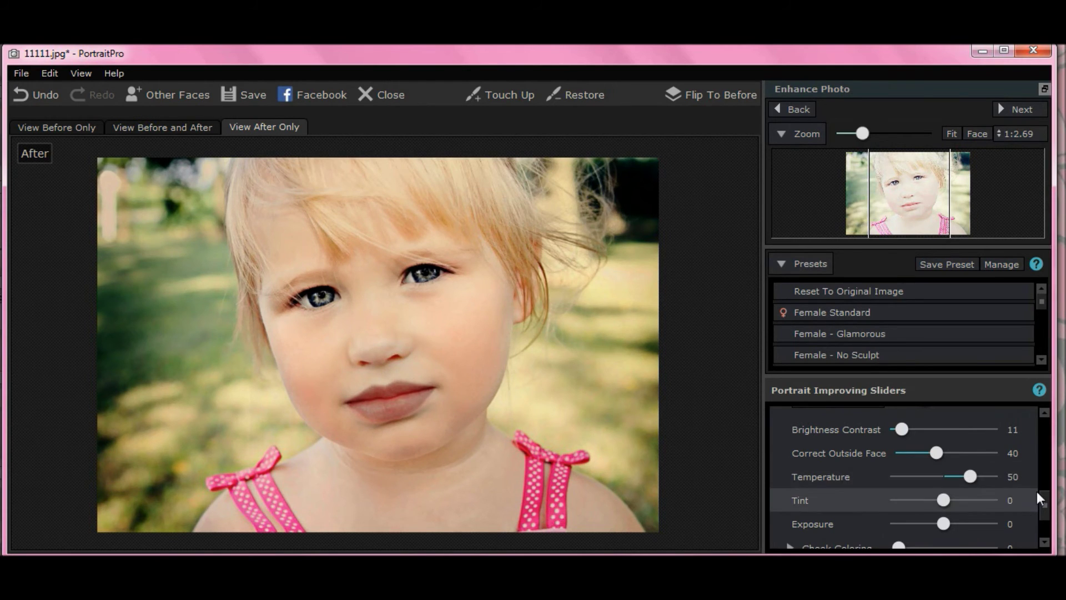
scroll(1037, 495, "down", 3)
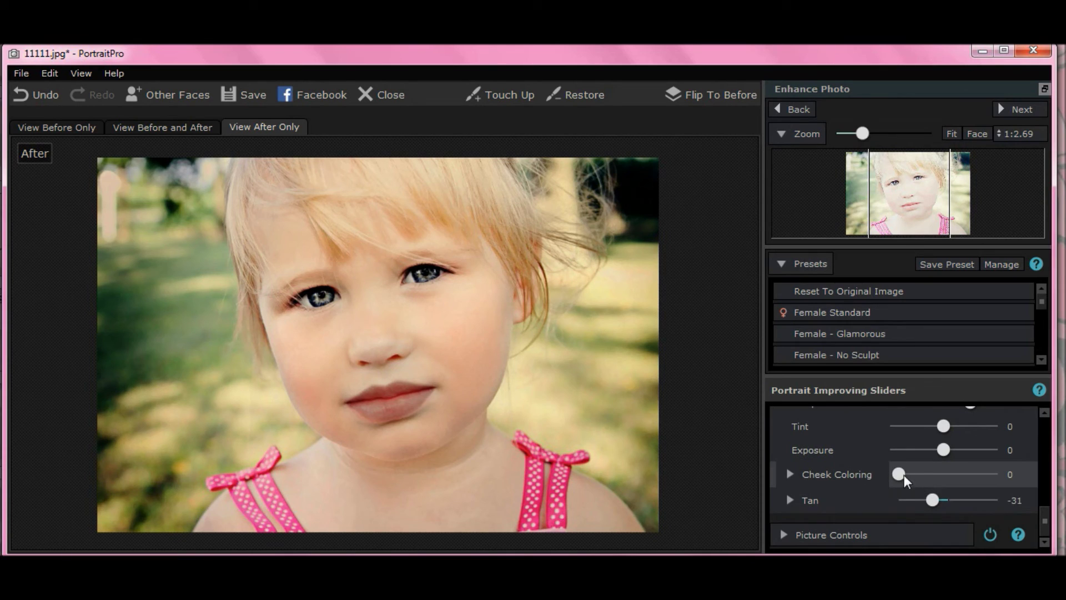
left_click_drag(900, 474, 932, 474)
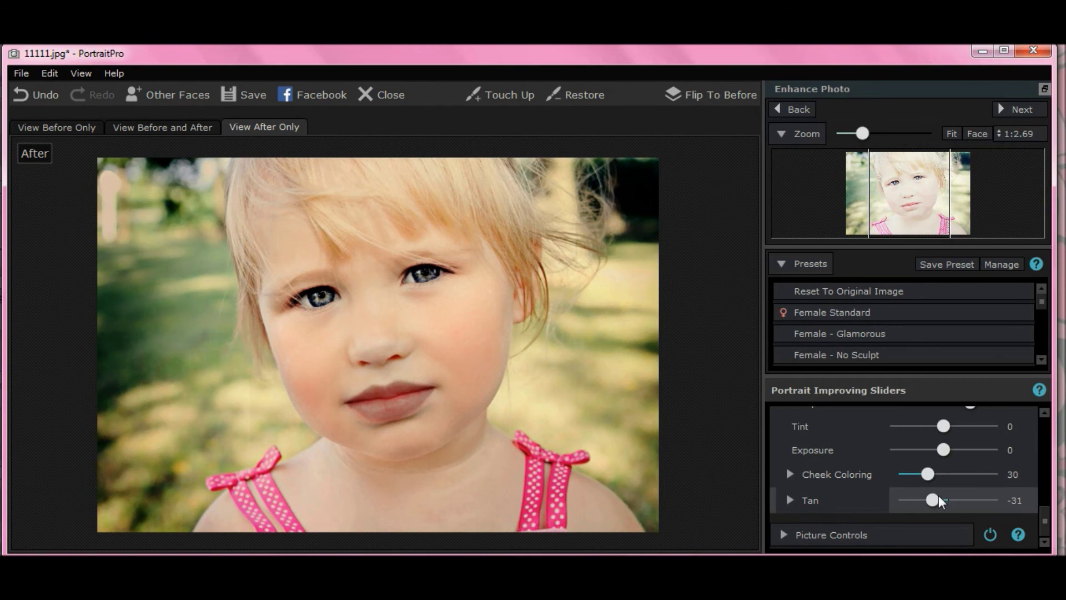
left_click_drag(934, 499, 802, 494)
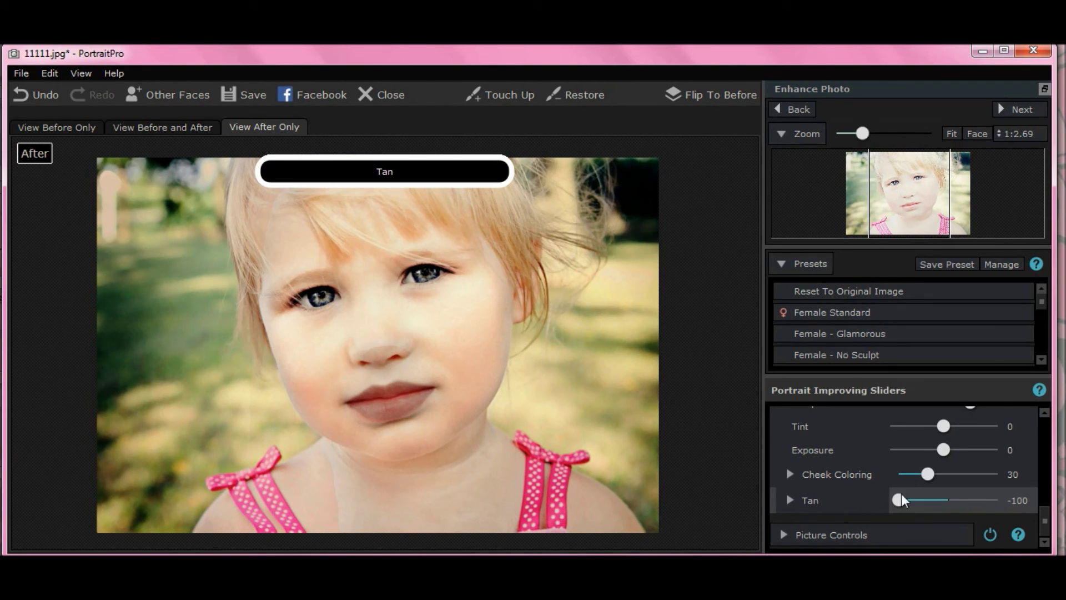
left_click_drag(902, 501, 933, 500)
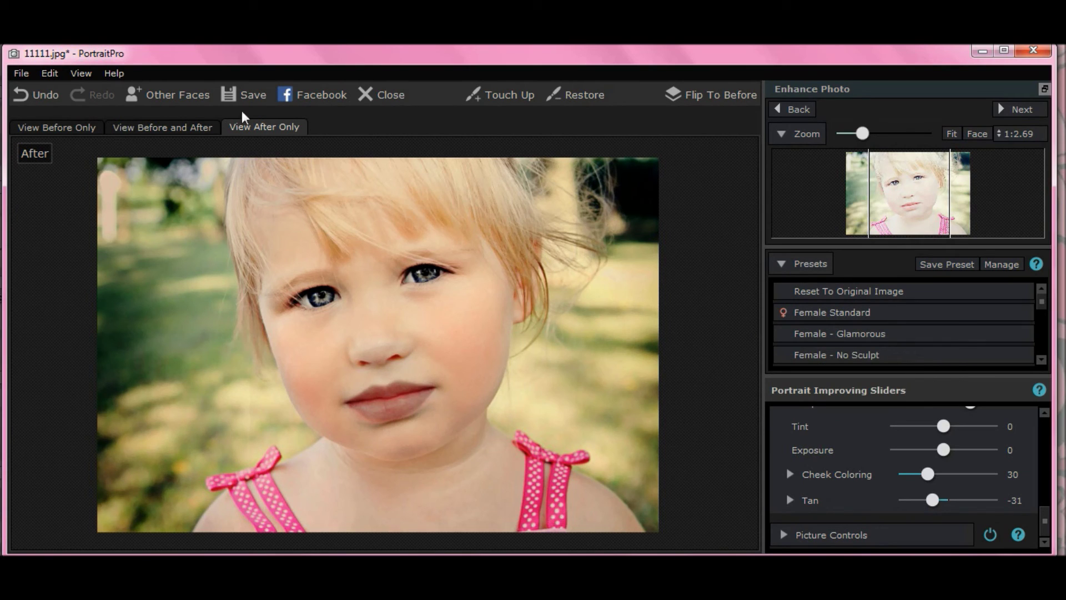
Step: Switch to the Before and After view to compare the original and enhanced portraits
left_click(136, 133)
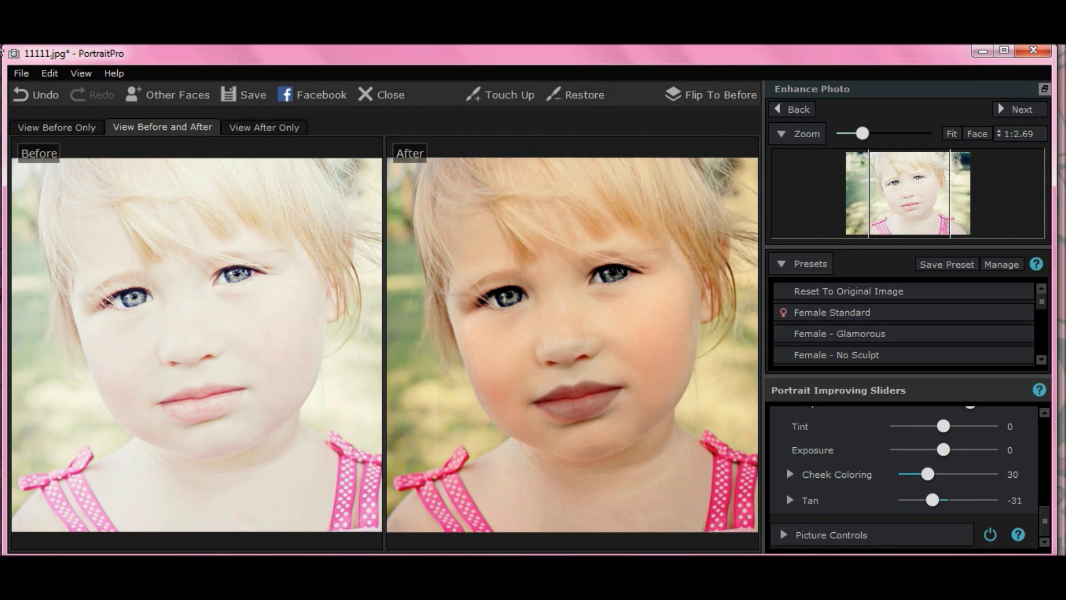
mouse_move(83, 255)
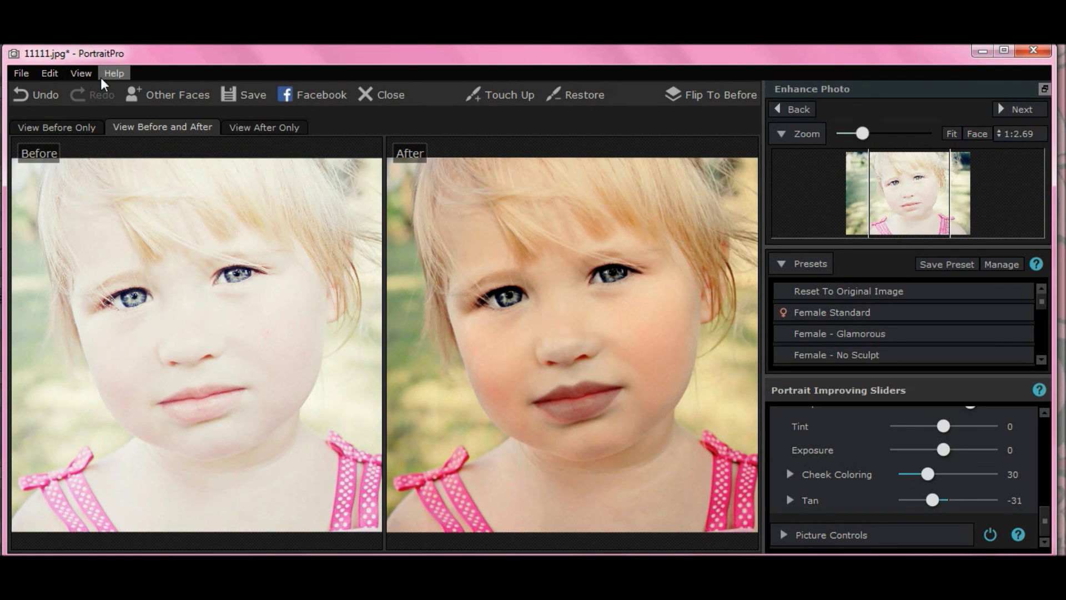